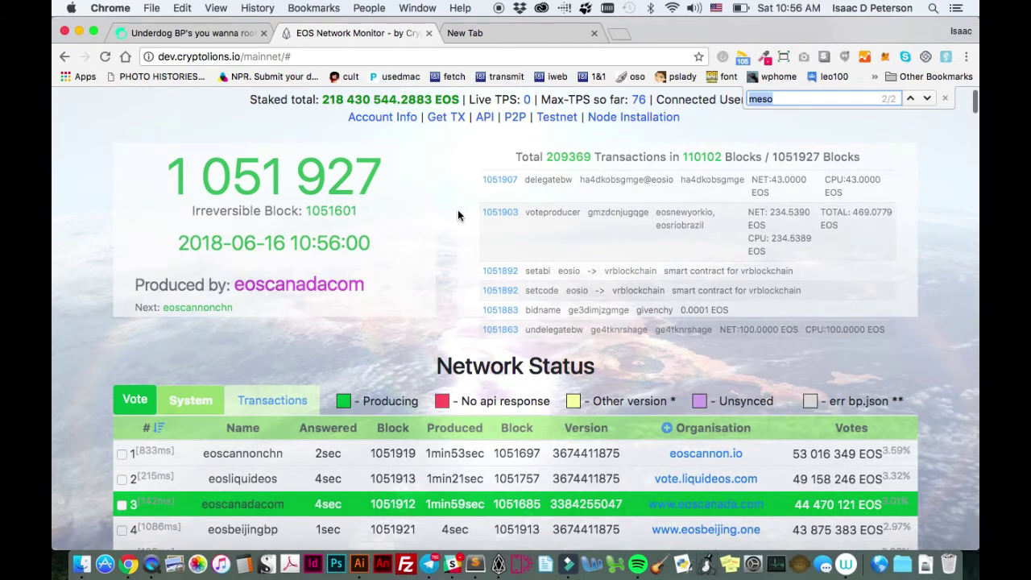
Examine the Network Status table from the top-ranked block producers through the standby producers around rank 38, including their status colours and votes
scroll(457, 215, "up", 1)
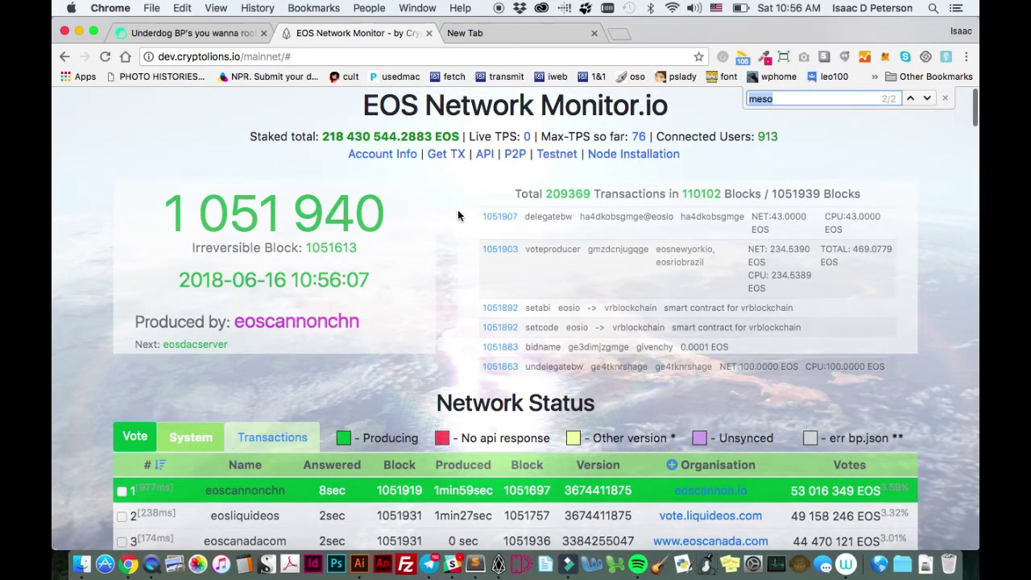
scroll(457, 209, "down", 5)
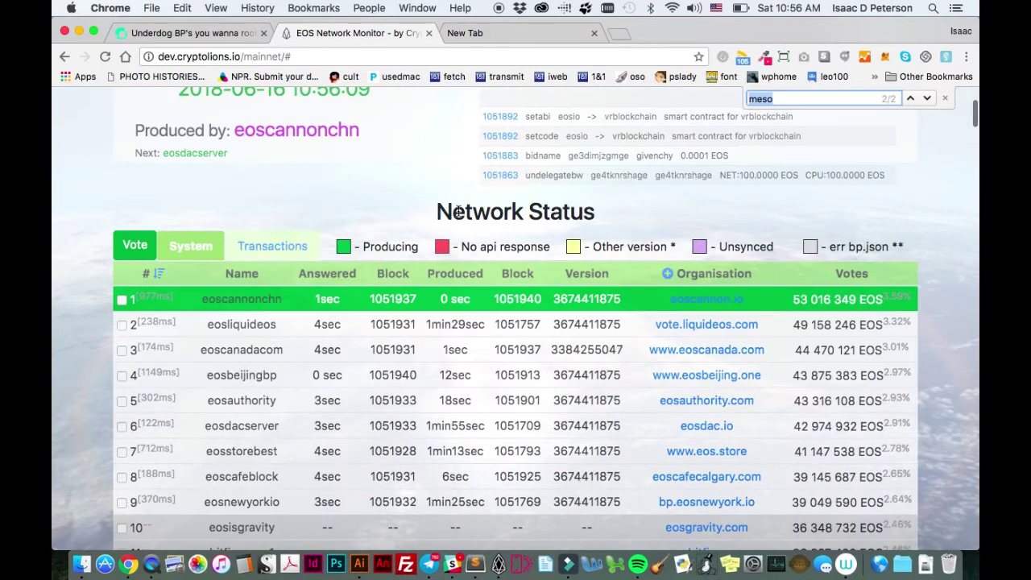
scroll(458, 210, "down", 3)
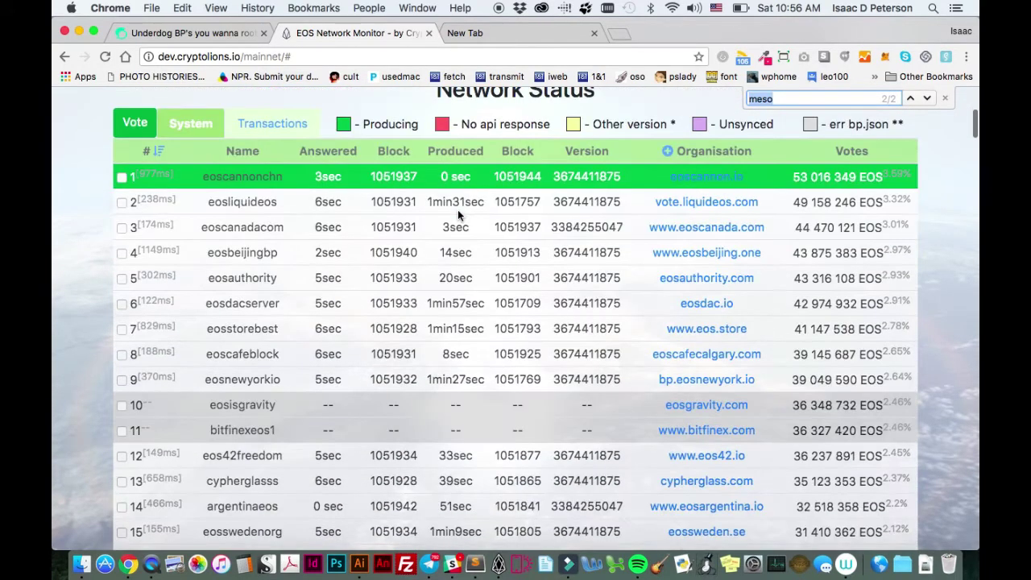
scroll(458, 209, "down", 1)
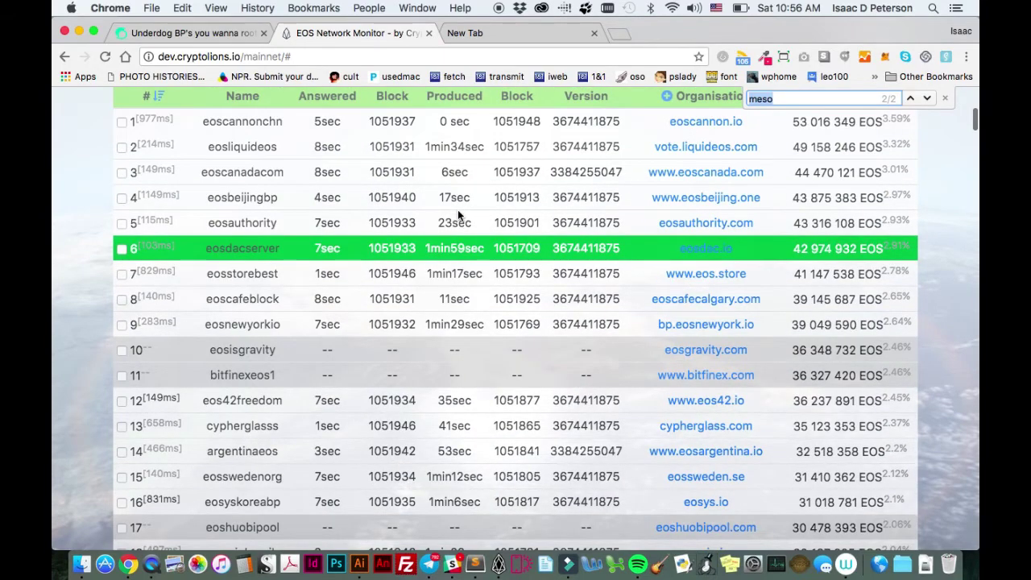
scroll(457, 210, "down", 7)
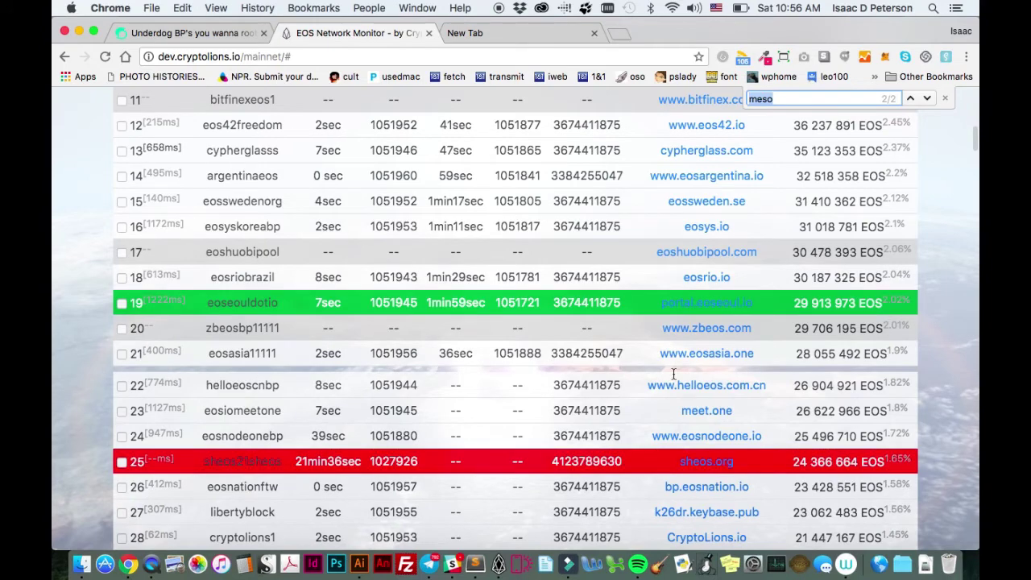
scroll(672, 372, "down", 1)
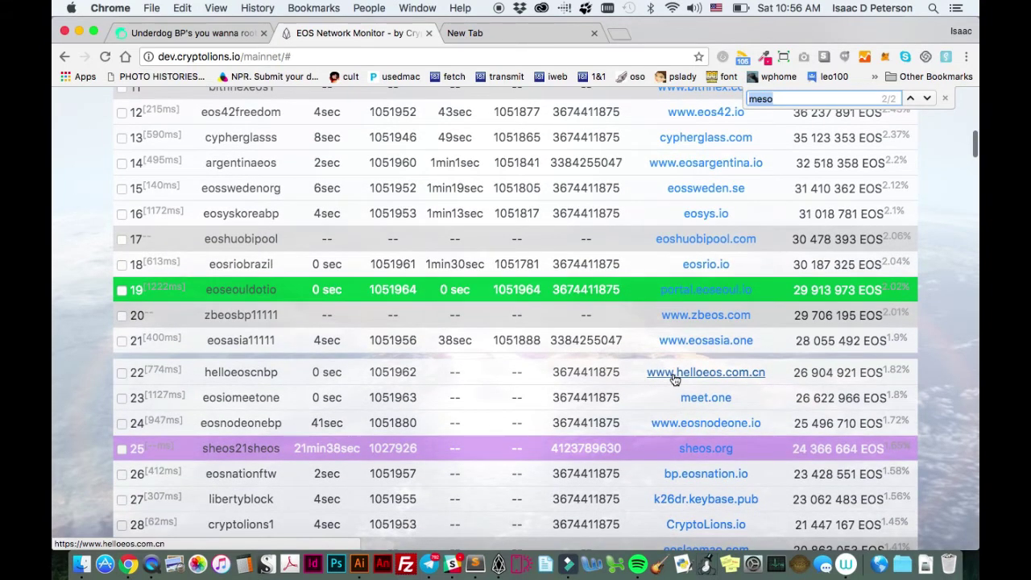
scroll(675, 378, "down", 4)
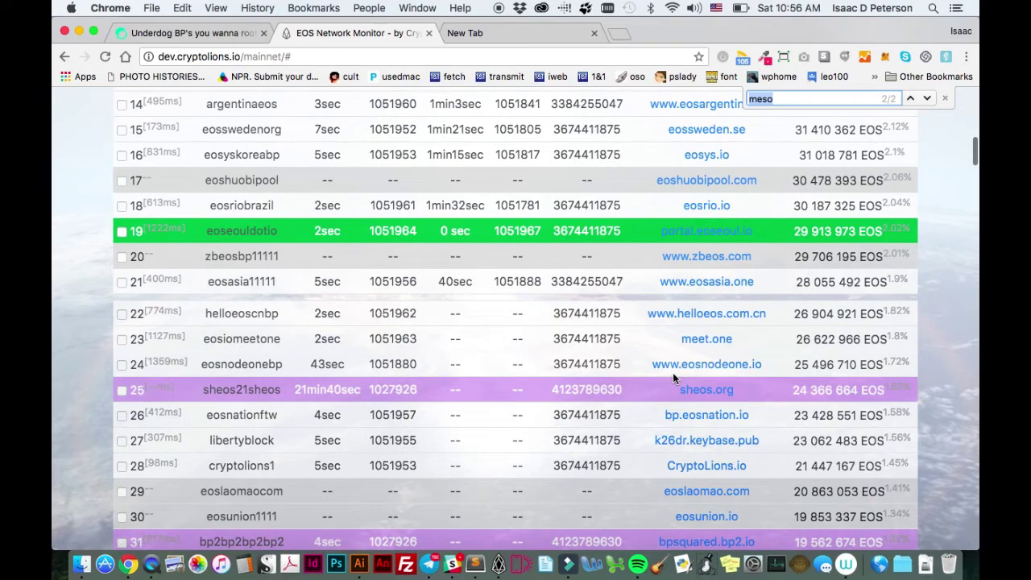
scroll(673, 378, "down", 5)
scroll(673, 377, "down", 3)
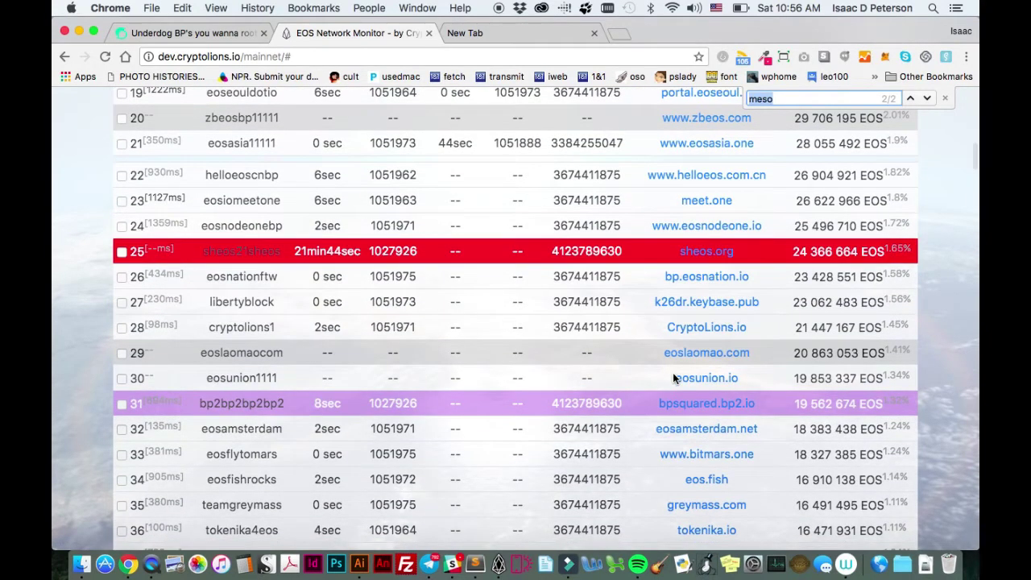
scroll(675, 378, "down", 2)
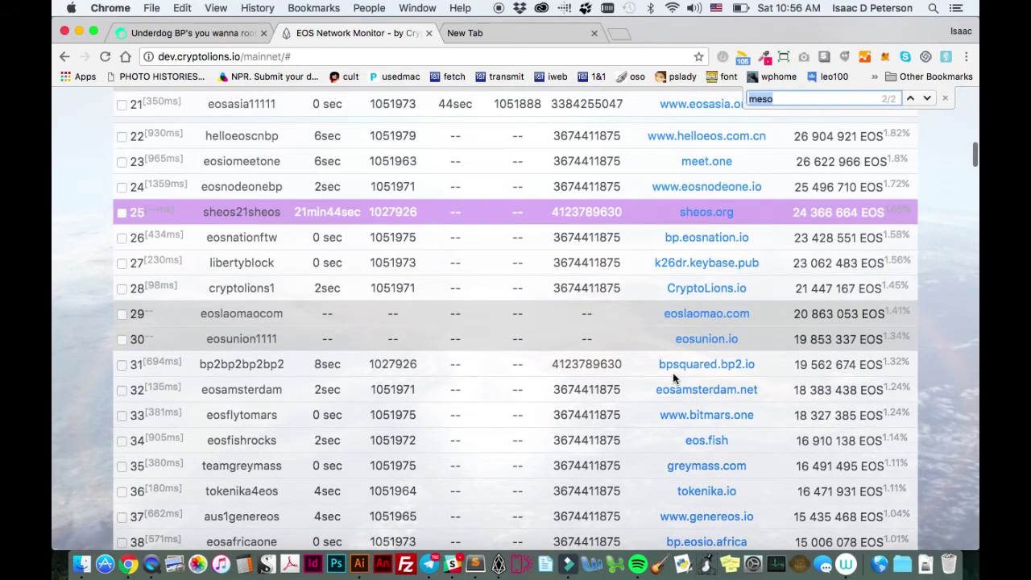
scroll(673, 372, "down", 3)
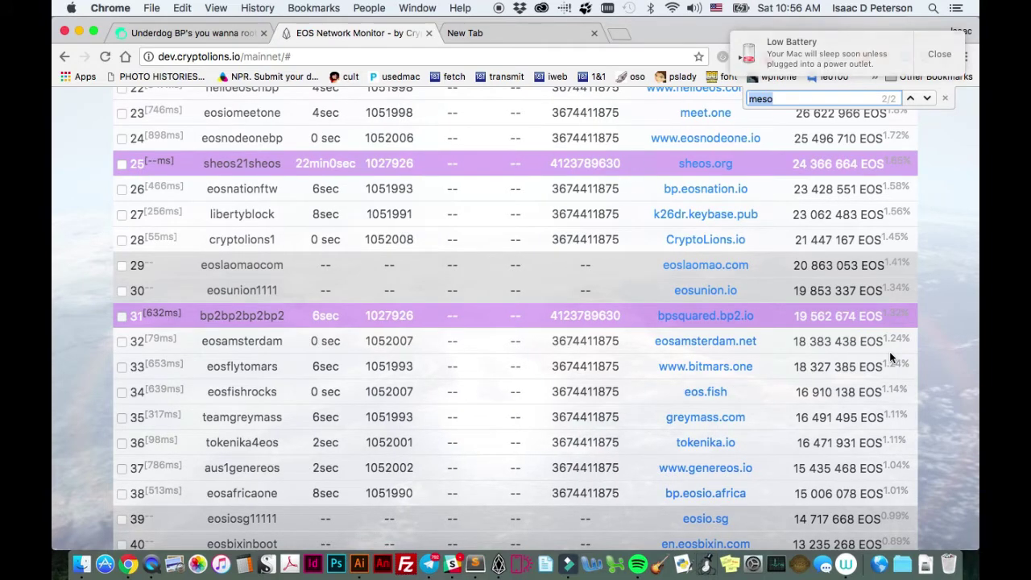
Examine the votes, vote percentages and organisation links of the lower-ranked standby producers, continuing through rank 75
scroll(889, 356, "down", 1)
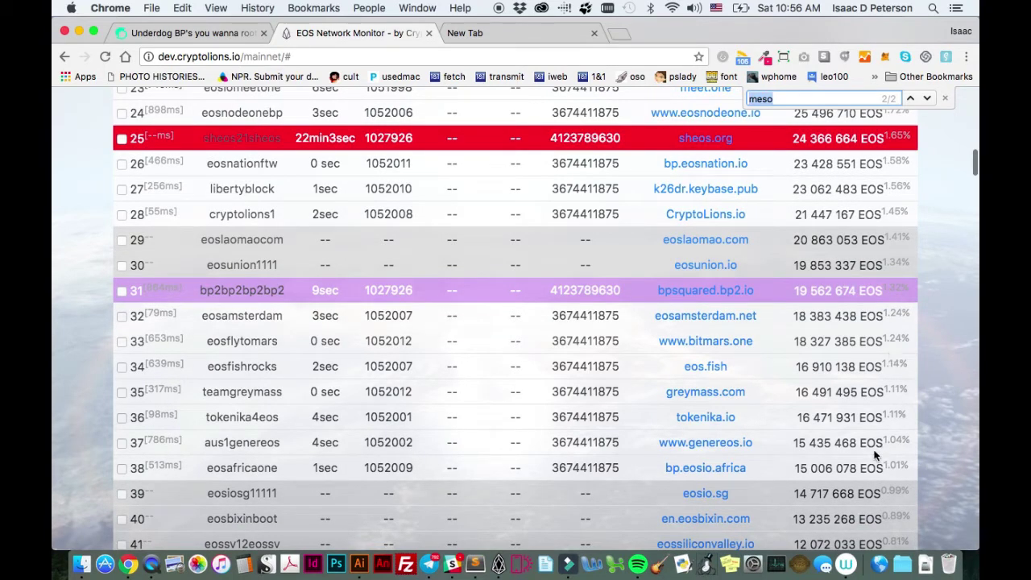
scroll(803, 442, "down", 1)
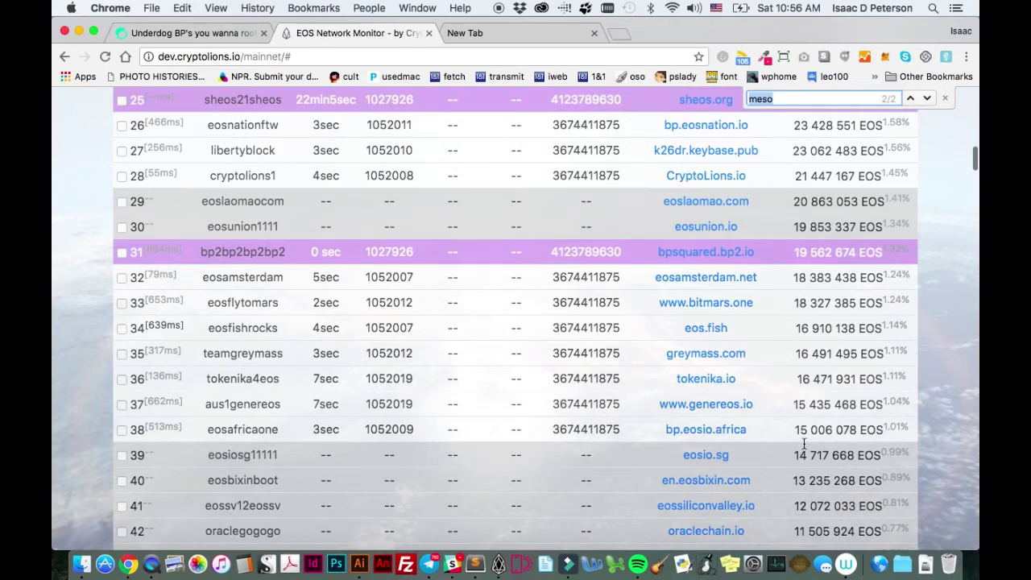
scroll(803, 442, "down", 1)
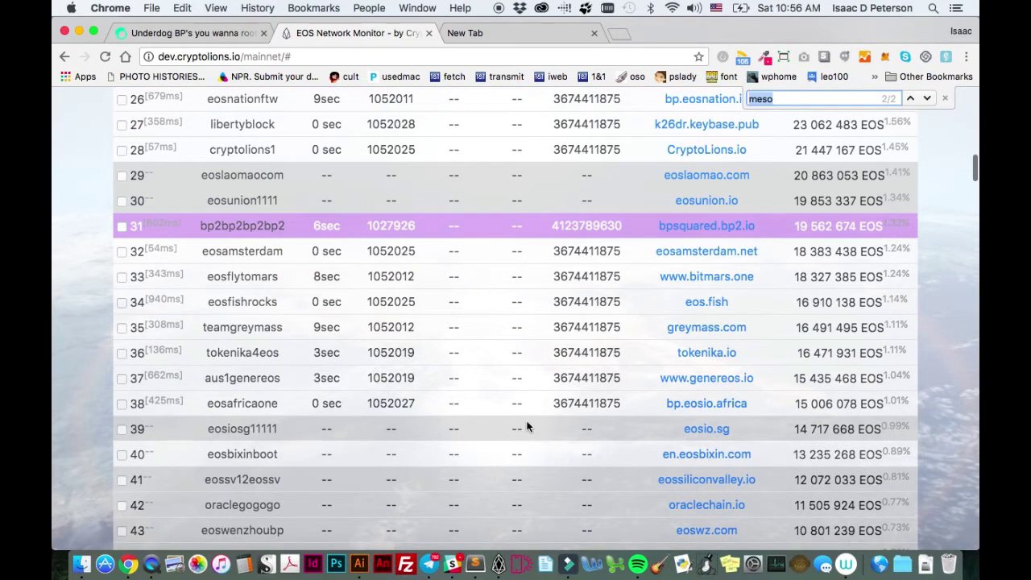
scroll(634, 405, "down", 1)
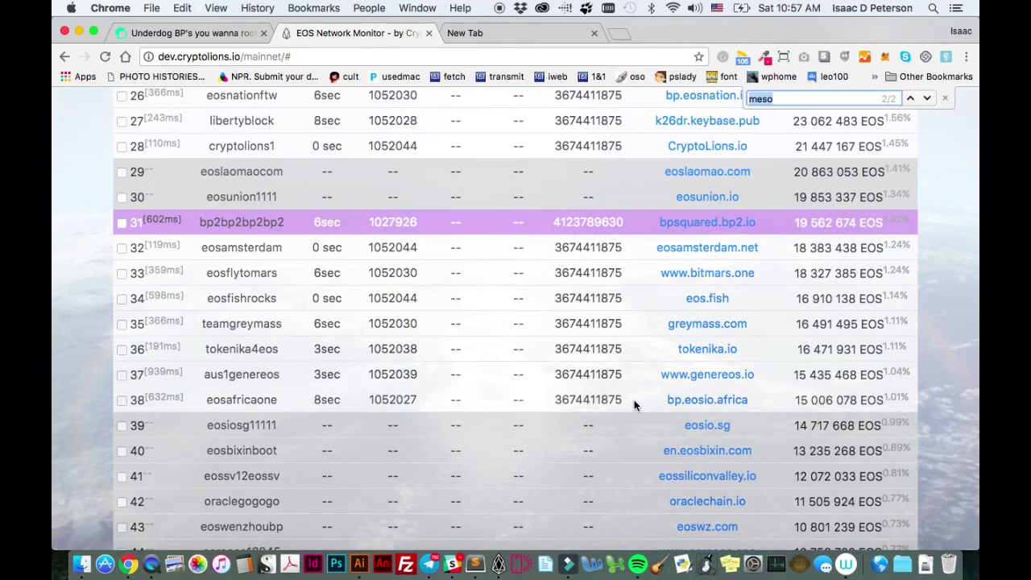
scroll(634, 399, "down", 2)
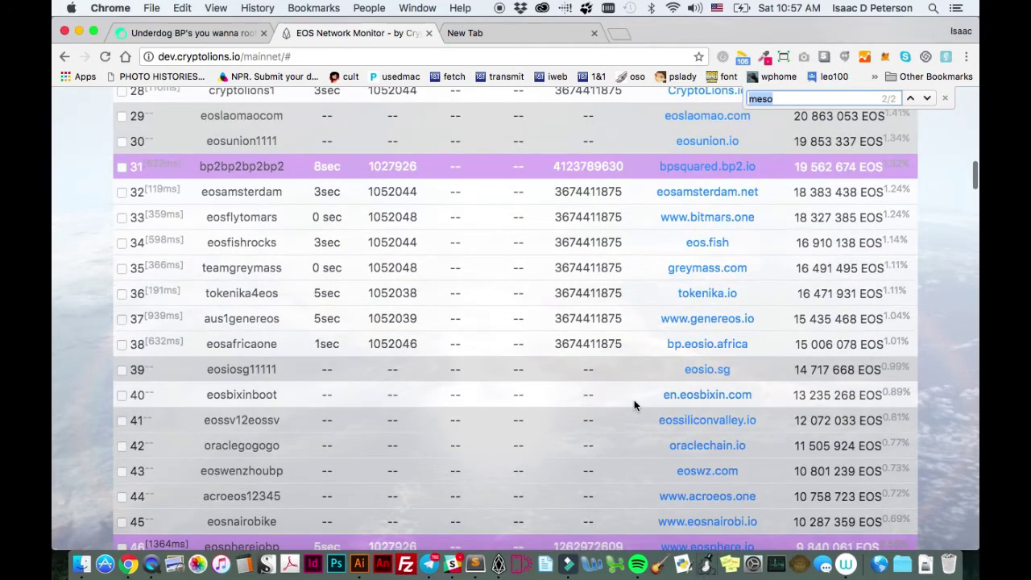
scroll(634, 399, "down", 1)
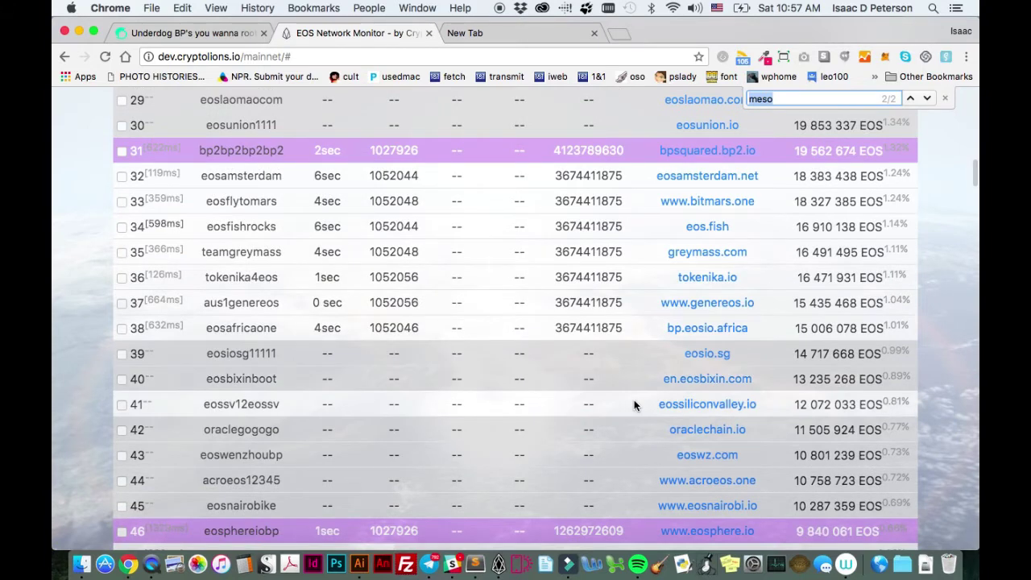
scroll(634, 399, "down", 1)
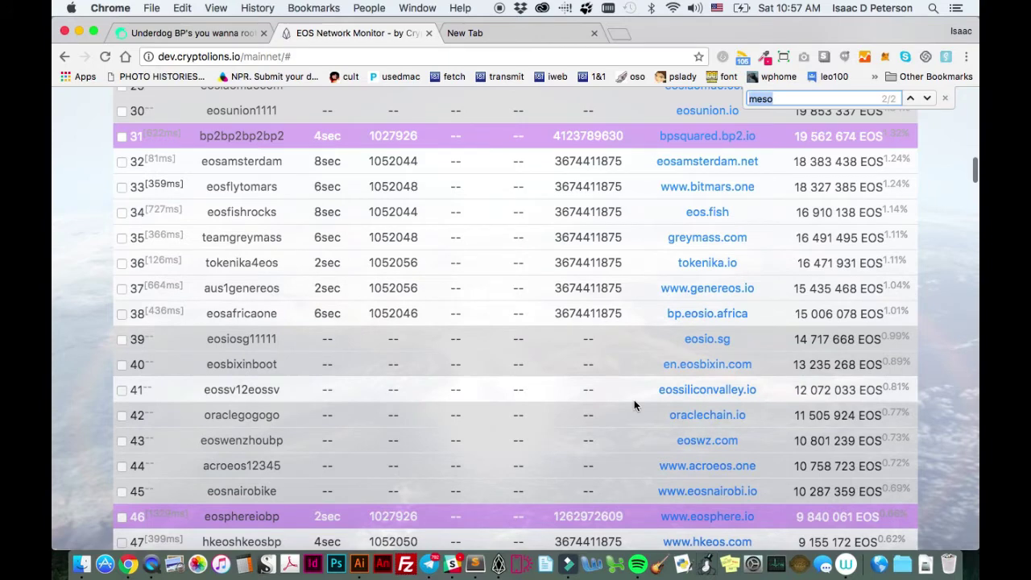
scroll(634, 403, "down", 4)
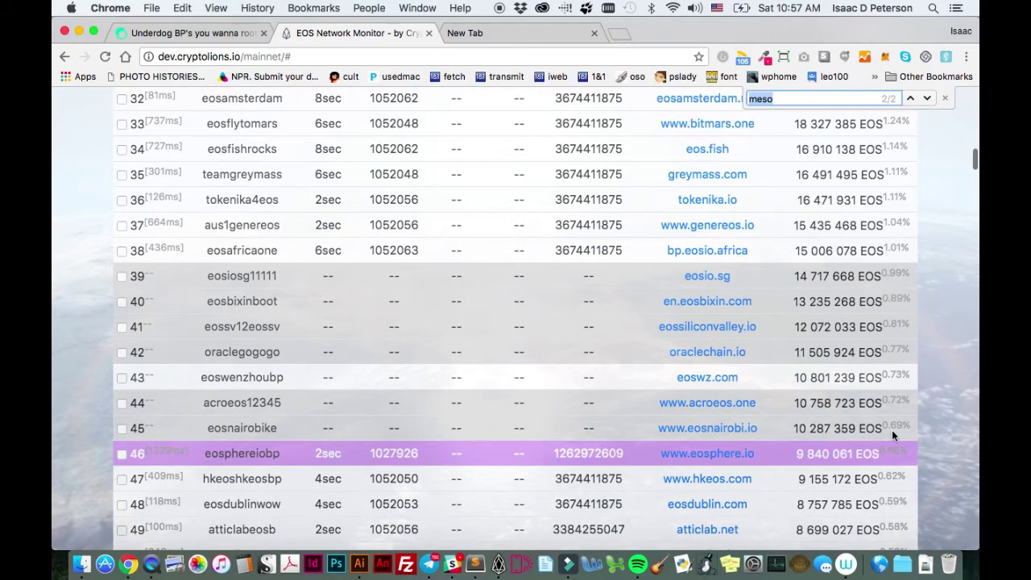
scroll(891, 435, "down", 2)
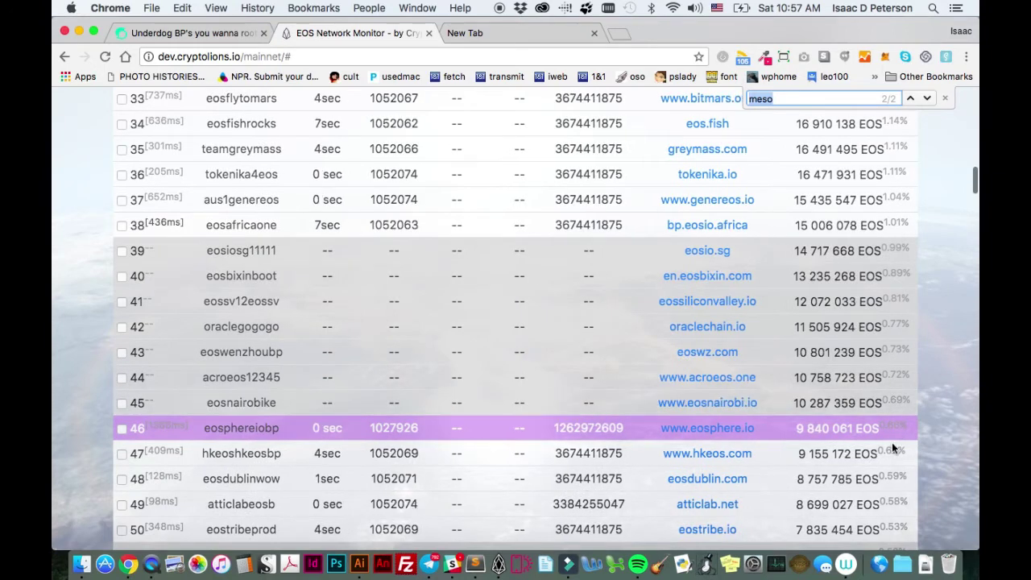
scroll(894, 475, "down", 1)
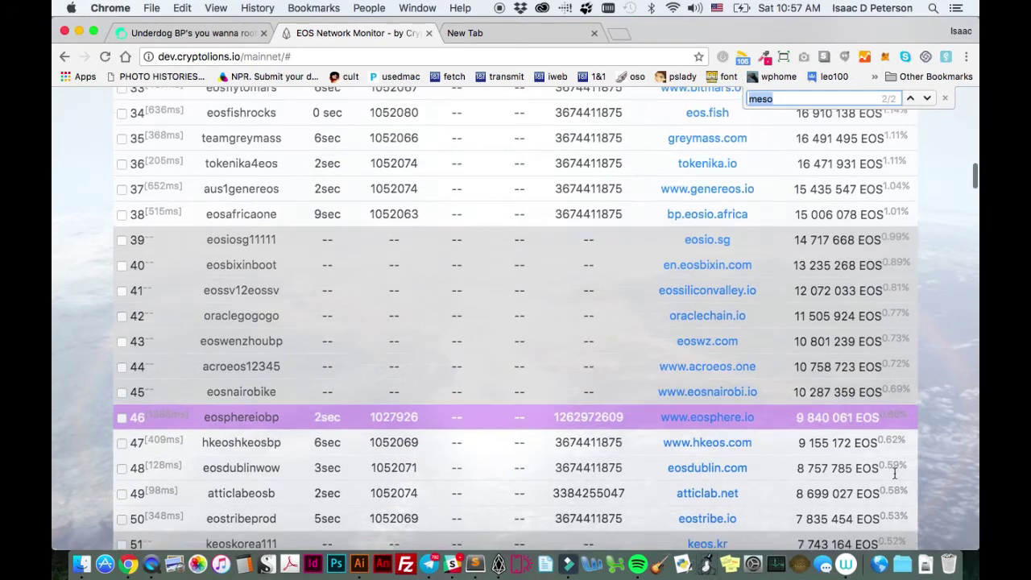
scroll(892, 492, "down", 1)
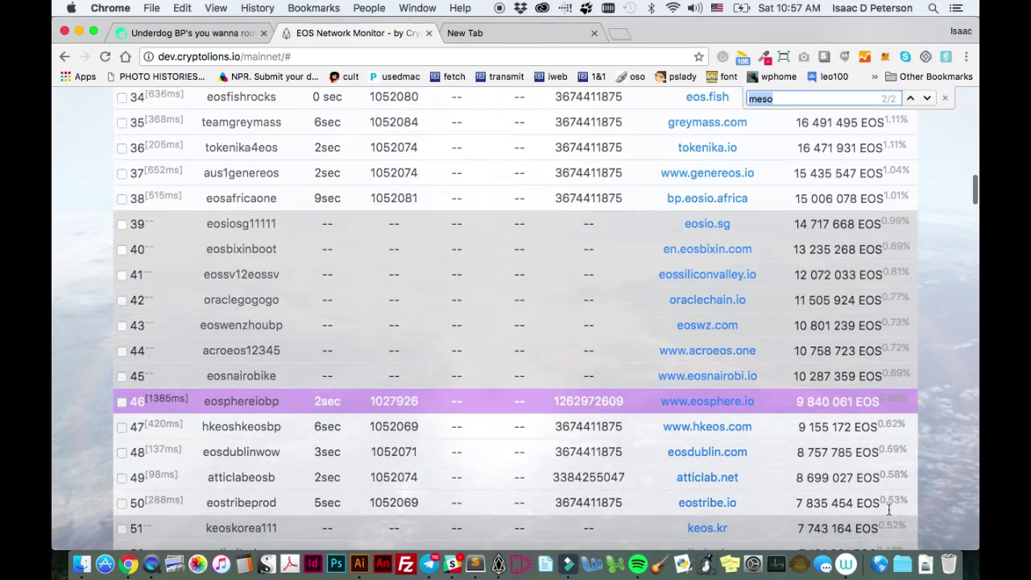
scroll(889, 510, "down", 5)
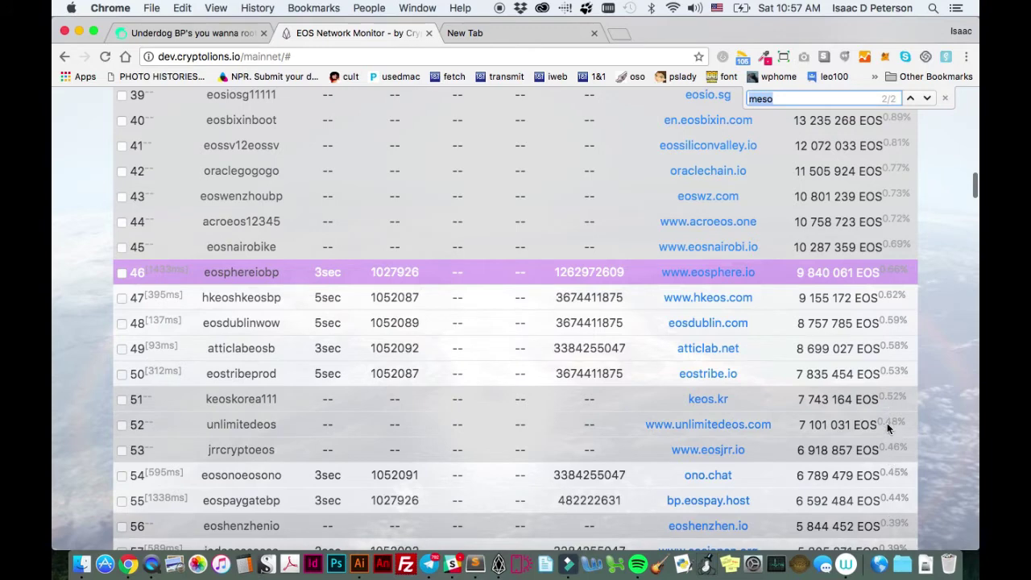
scroll(886, 423, "down", 1)
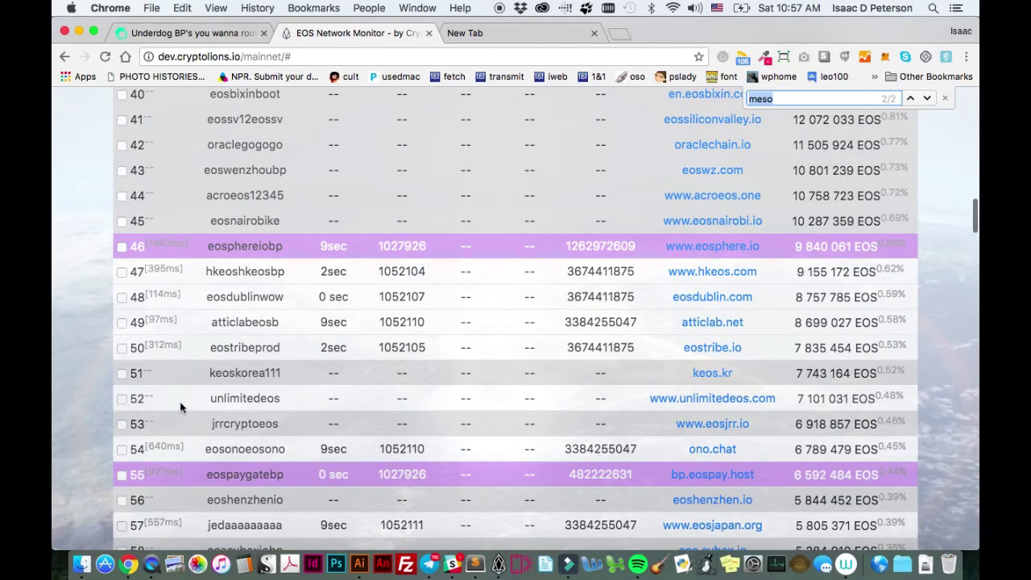
scroll(896, 411, "down", 15)
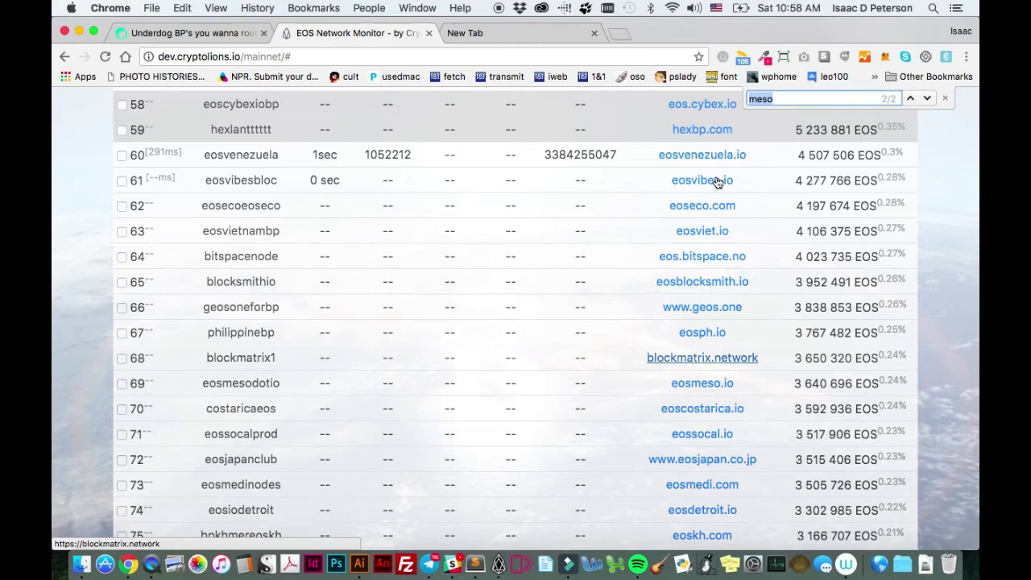
Open a block producer's website and review the EOS Dublin home page, including its account name and API and peer-to-peer endpoints
left_click(717, 183, "super")
scroll(669, 297, "up", 1)
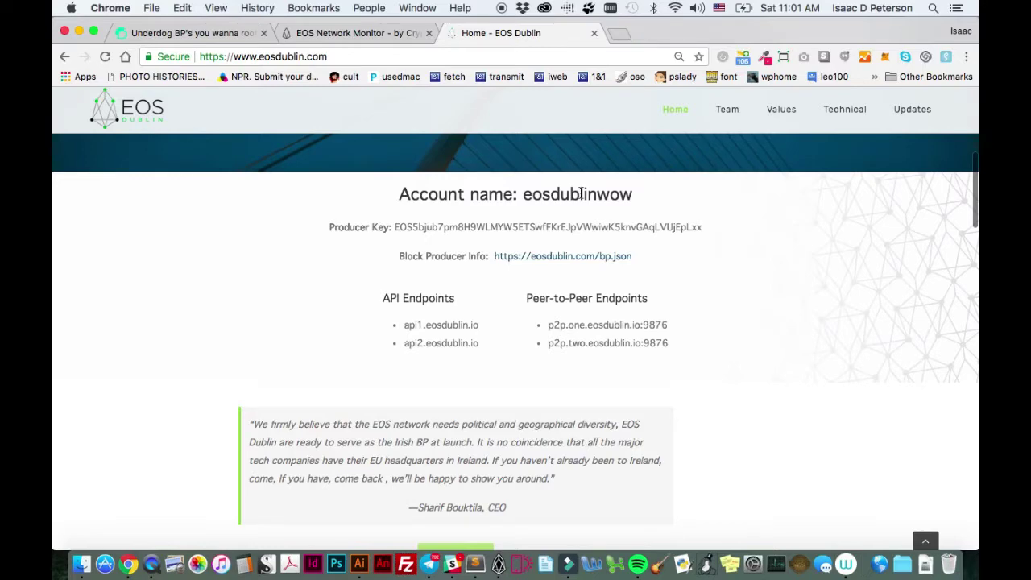
scroll(581, 193, "up", 5)
scroll(581, 193, "down", 6)
scroll(580, 197, "up", 1)
scroll(633, 250, "up", 10)
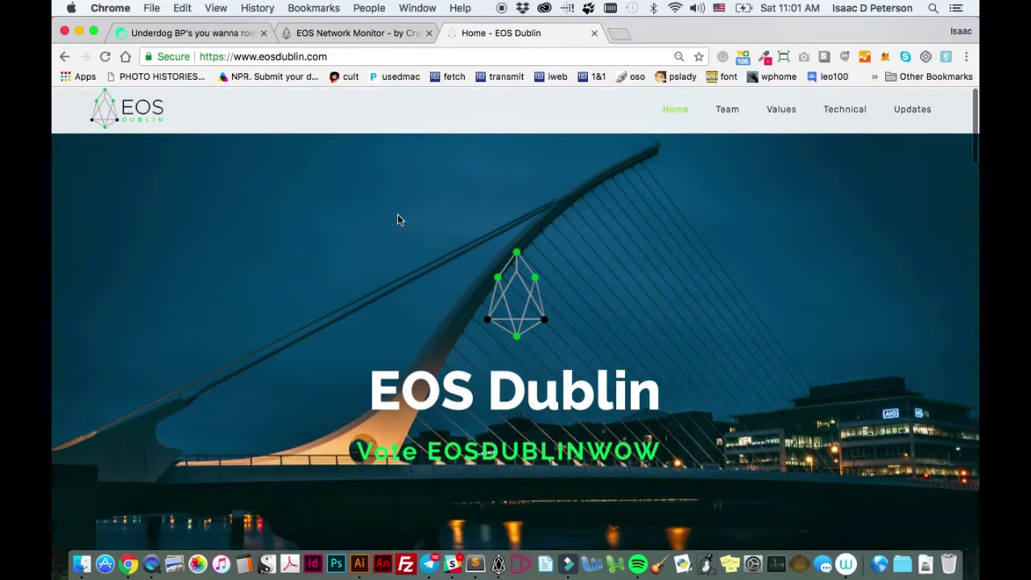
scroll(397, 219, "down", 10)
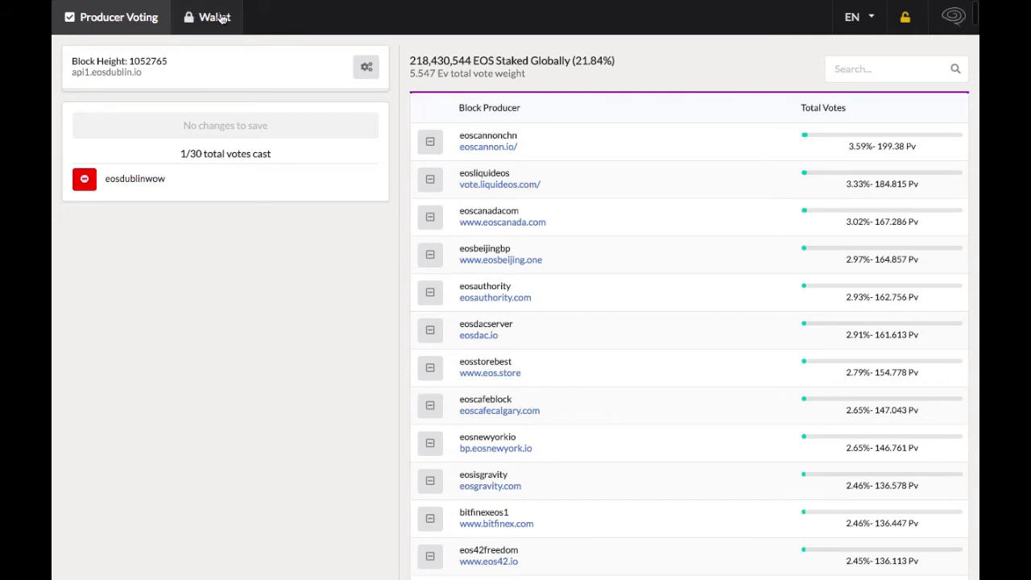
Switch to the EOS voting wallet and select eosonoeosono in the Producer Voting list as an additional vote
scroll(194, 345, "down", 1)
scroll(193, 345, "up", 1)
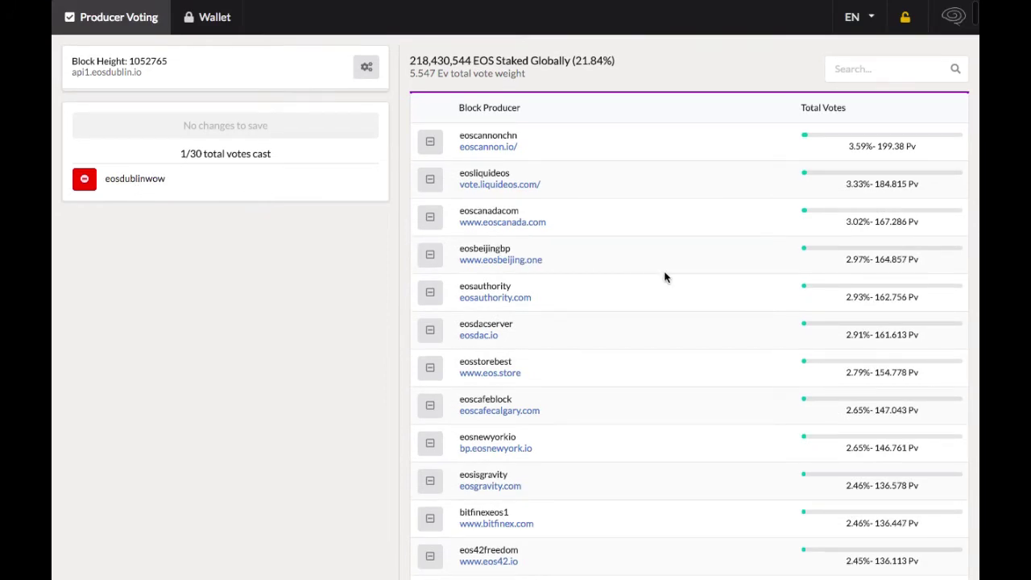
scroll(665, 277, "down", 5)
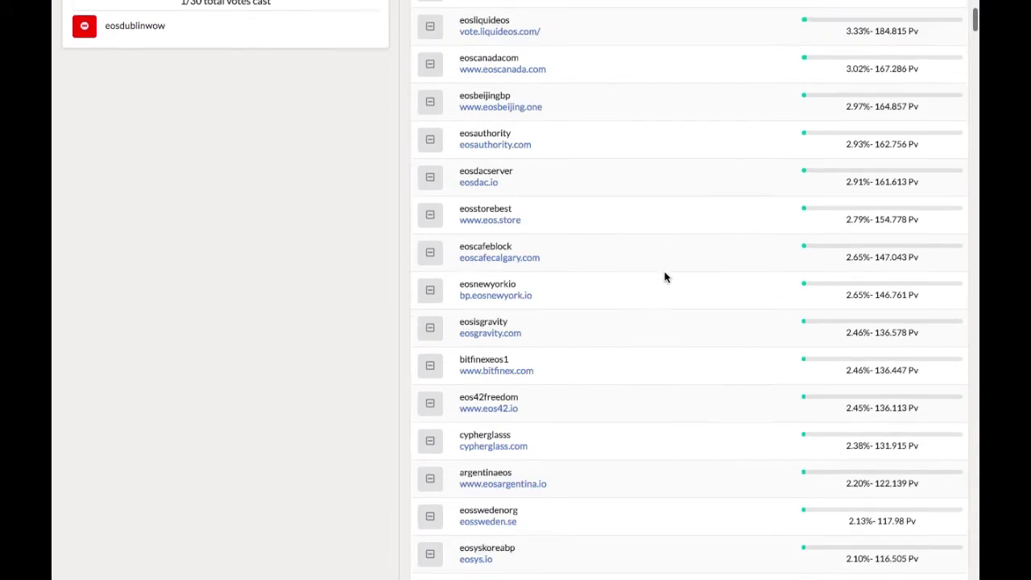
scroll(664, 277, "down", 4)
scroll(665, 277, "down", 3)
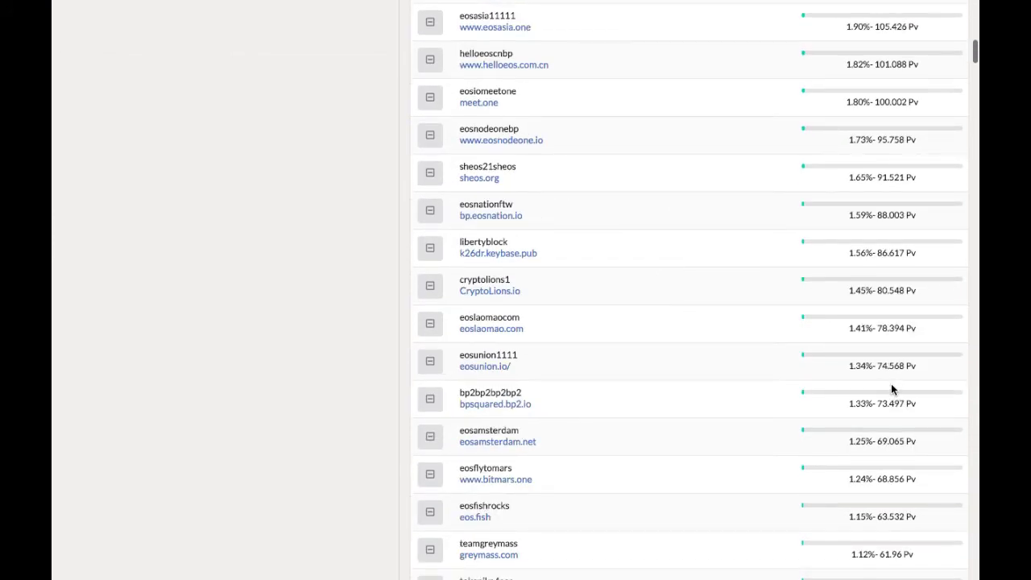
scroll(711, 359, "down", 7)
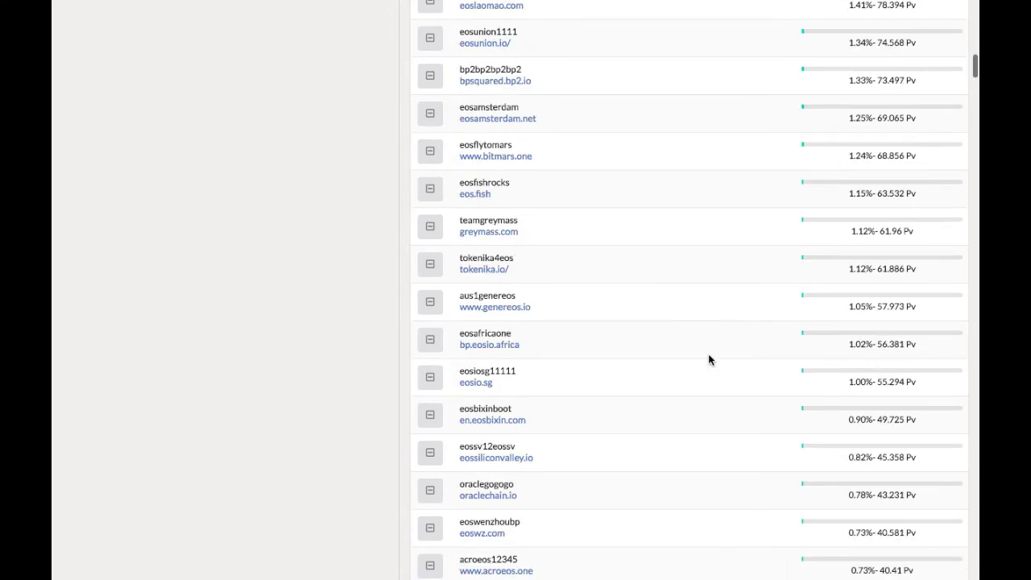
scroll(709, 360, "down", 4)
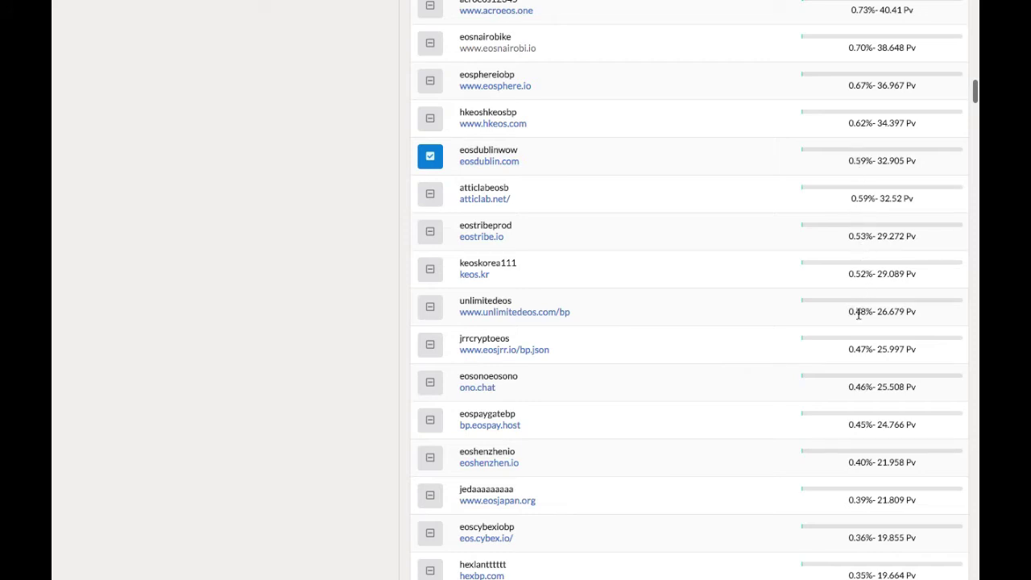
mouse_move(878, 315)
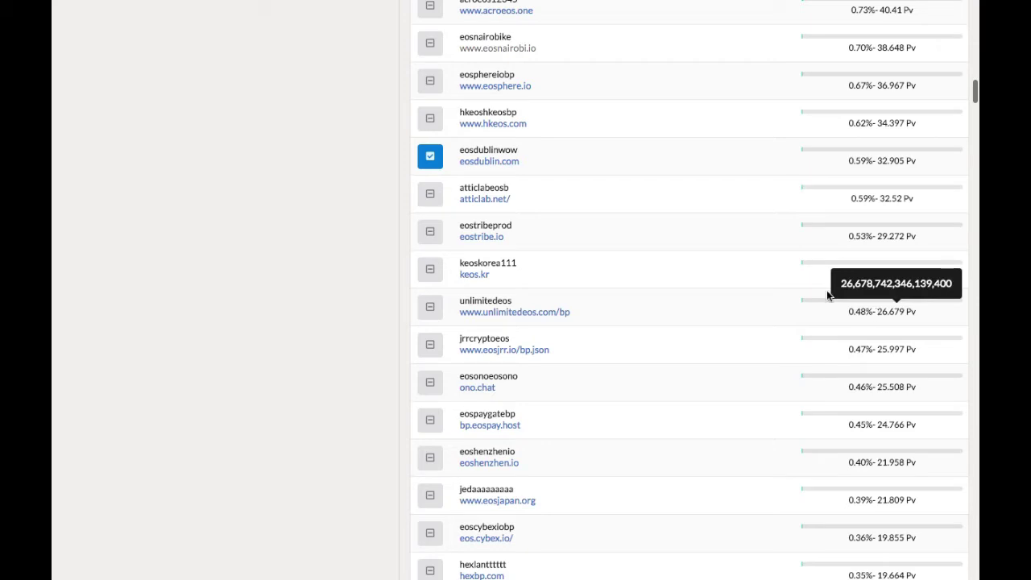
scroll(751, 309, "down", 1)
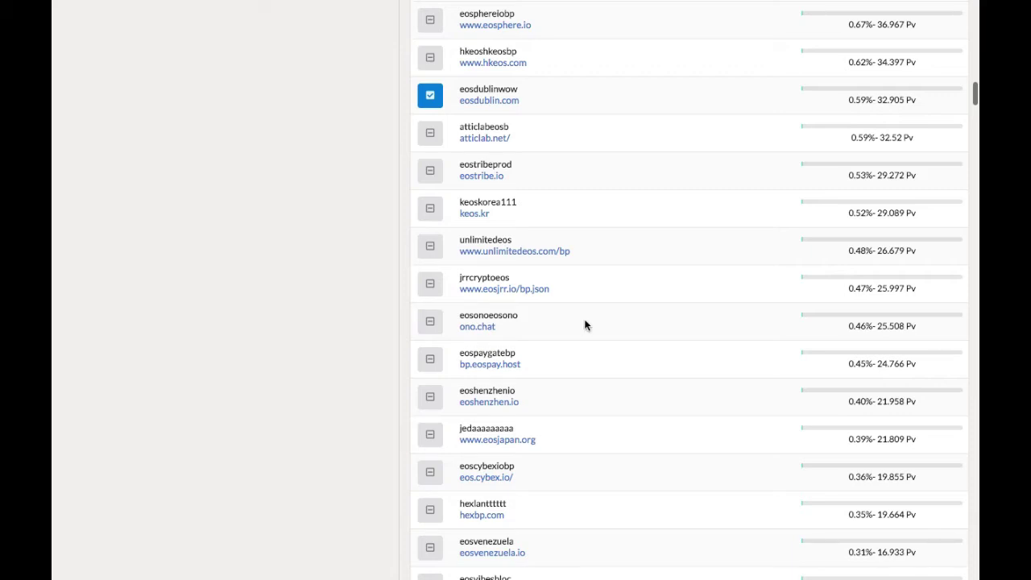
left_click(429, 324)
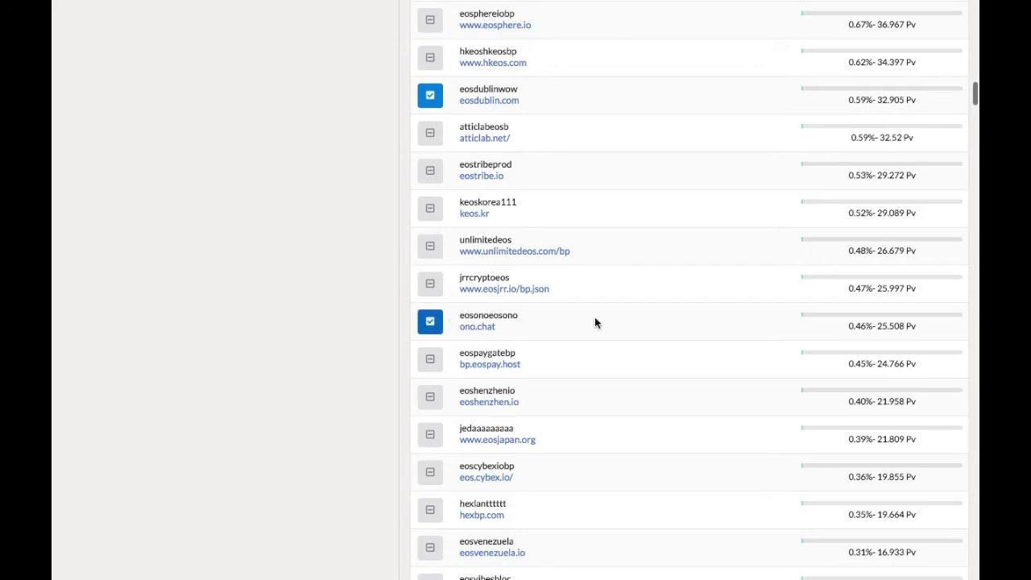
Select jedaaaaaaaaa, eosvenezuela and eosvibesbloc in the block producer list as additional votes
scroll(594, 322, "down", 2)
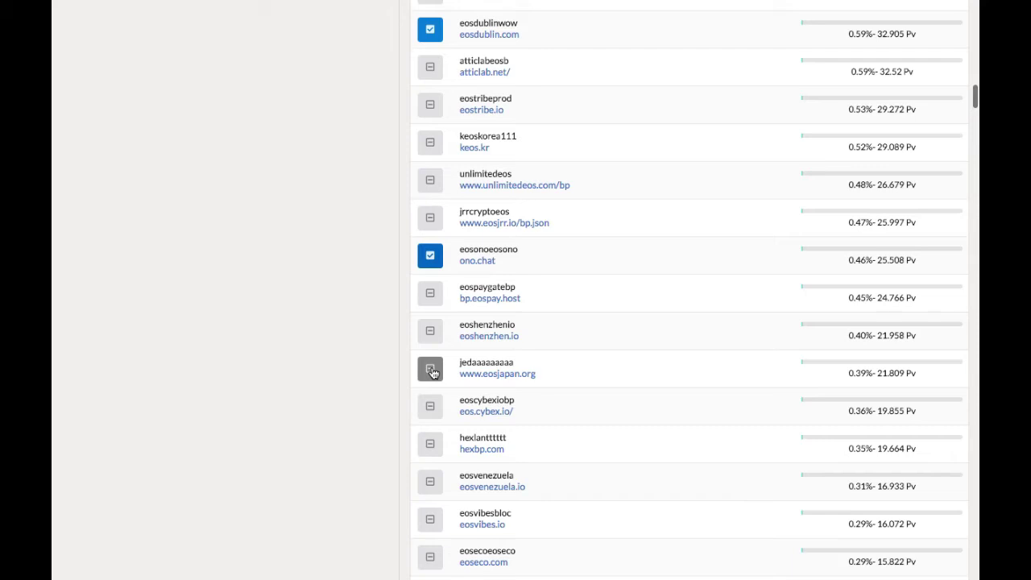
left_click(431, 370)
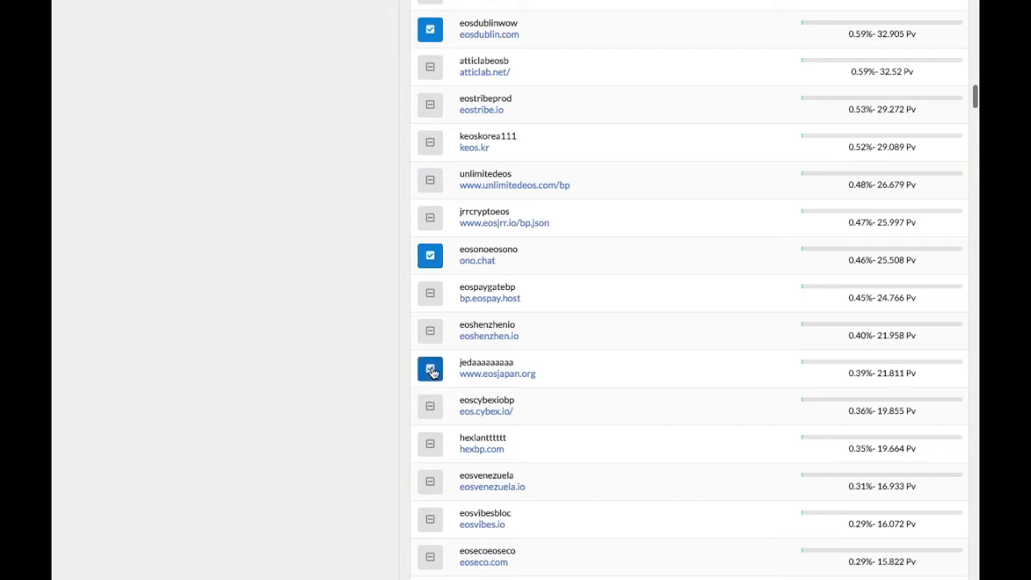
scroll(661, 371, "down", 2)
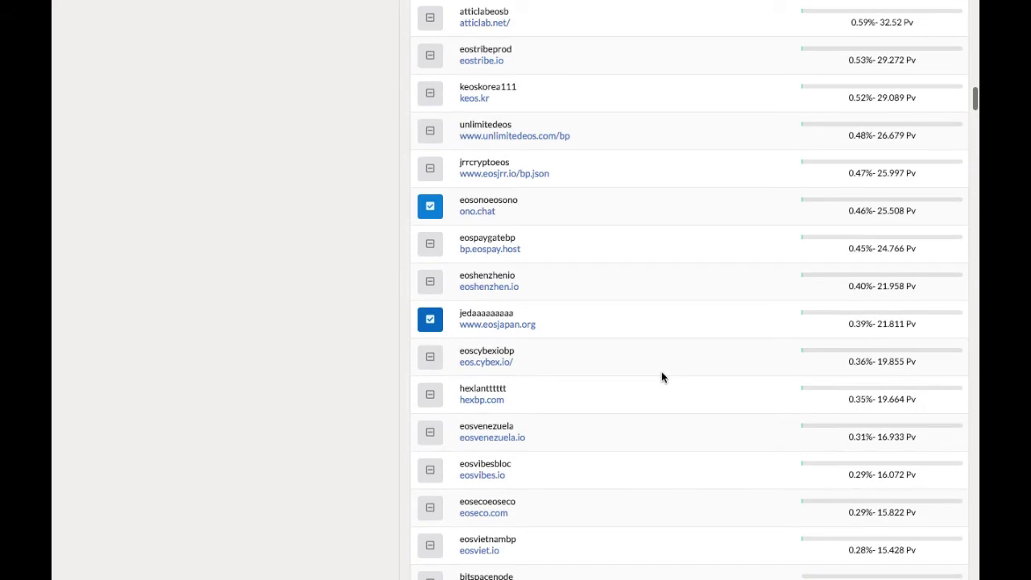
scroll(662, 377, "down", 2)
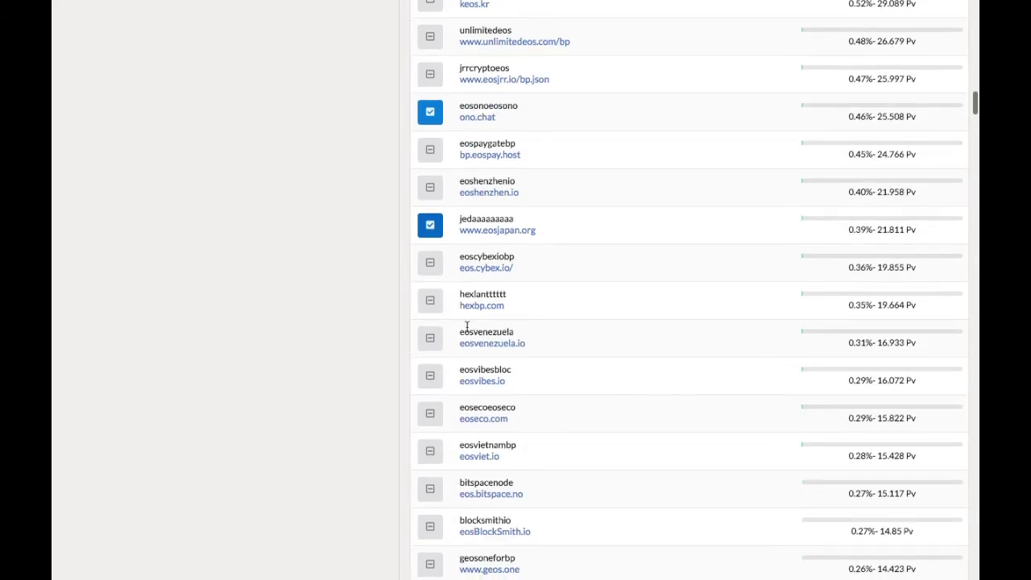
left_click(435, 343)
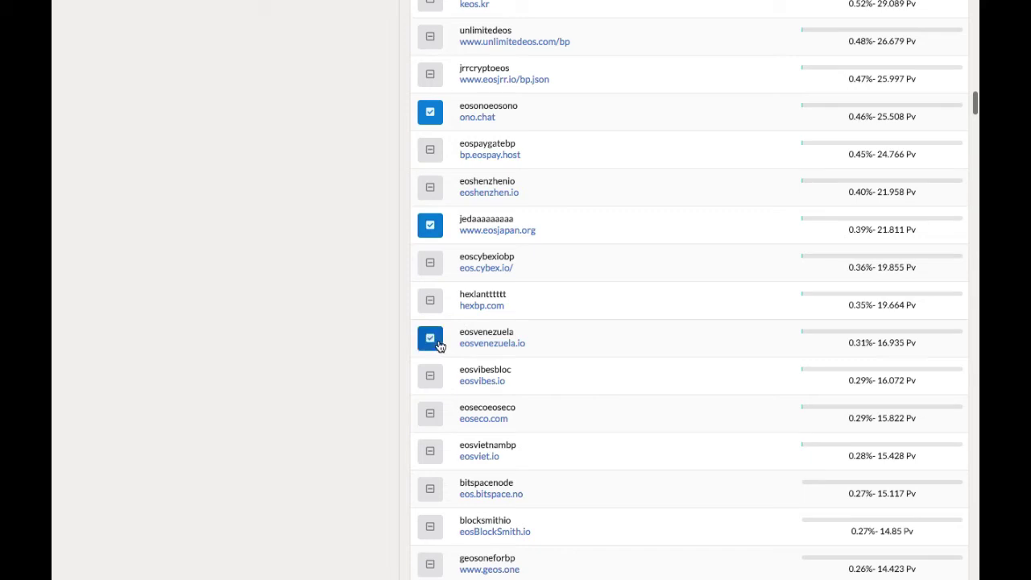
left_click(434, 381)
Add blocksmithio, eosmesodotio and costaricaeos from the lower-ranked block producers to the vote selection
scroll(697, 362, "down", 1)
scroll(696, 365, "down", 2)
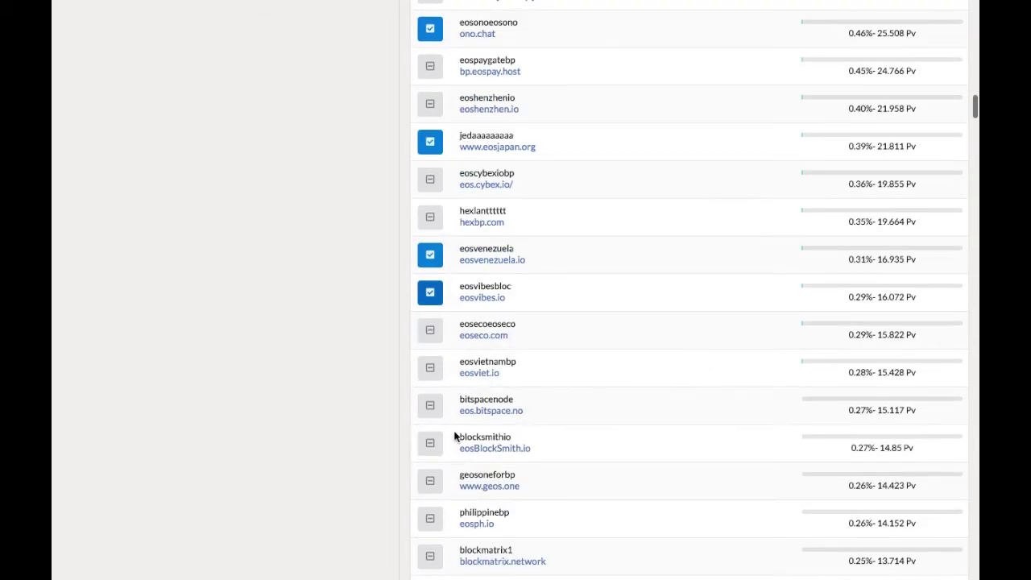
left_click(431, 445)
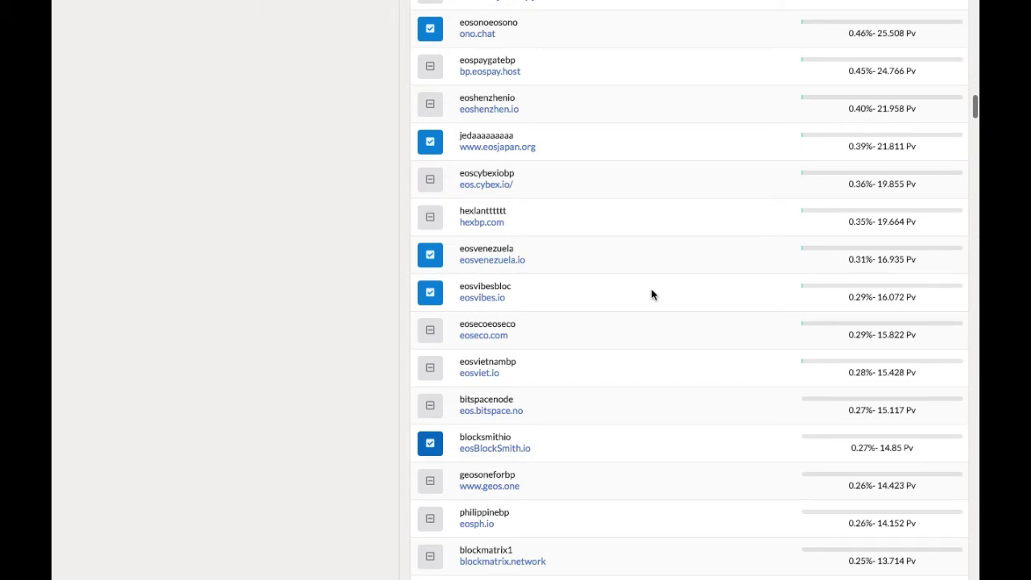
scroll(637, 301, "down", 1)
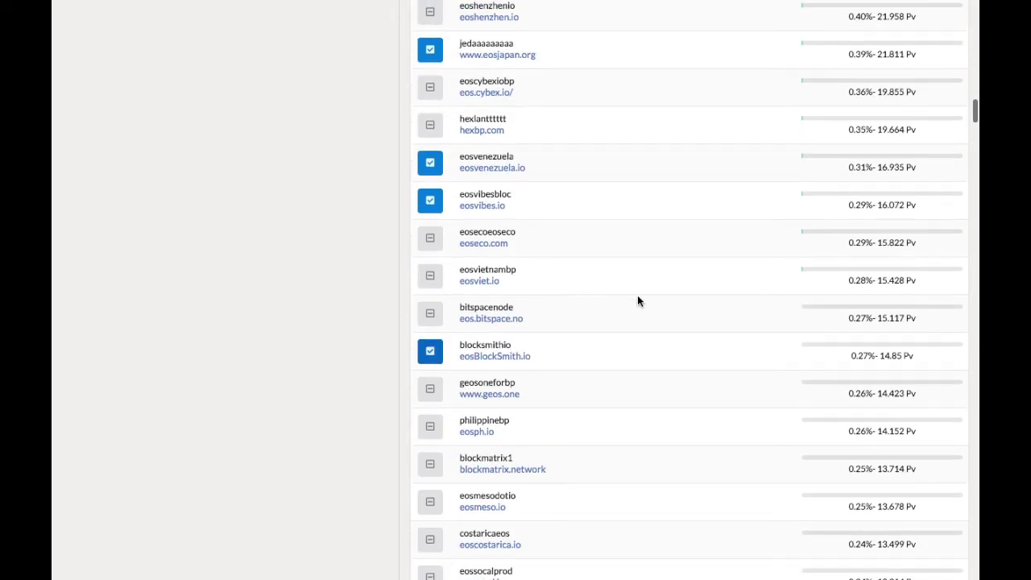
scroll(637, 301, "down", 1)
scroll(637, 301, "down", 2)
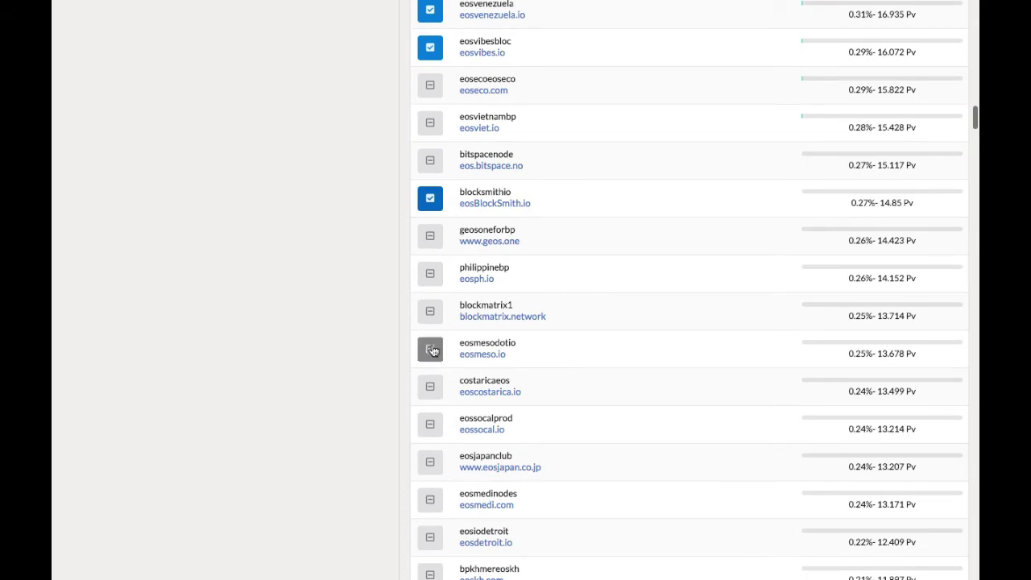
left_click(430, 351)
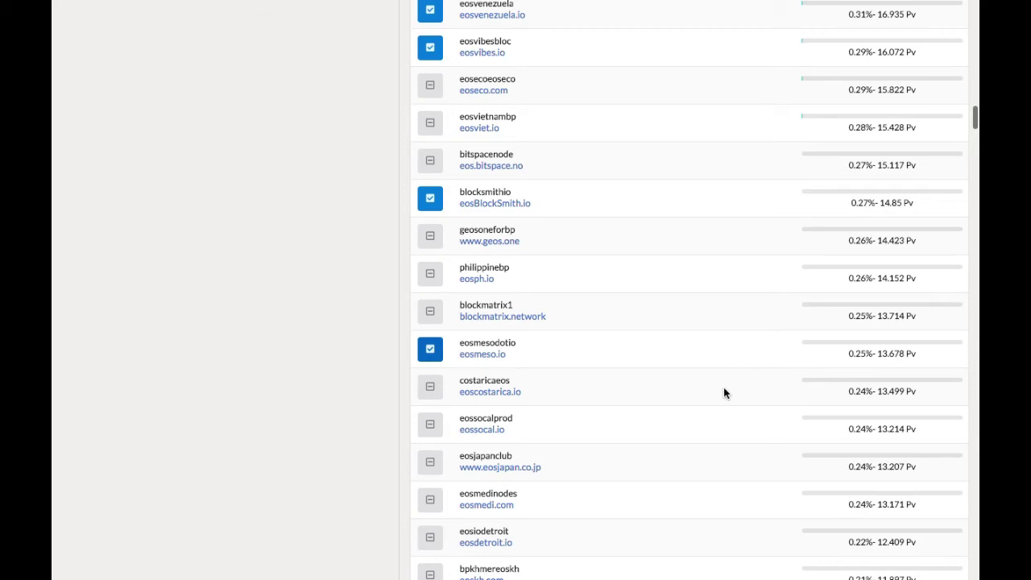
scroll(829, 319, "down", 1)
Compare the vote percentages of the selected block producers with those of neighbouring and lower-ranked producers down to eosantpoolbp
scroll(828, 320, "up", 5)
scroll(828, 320, "up", 1)
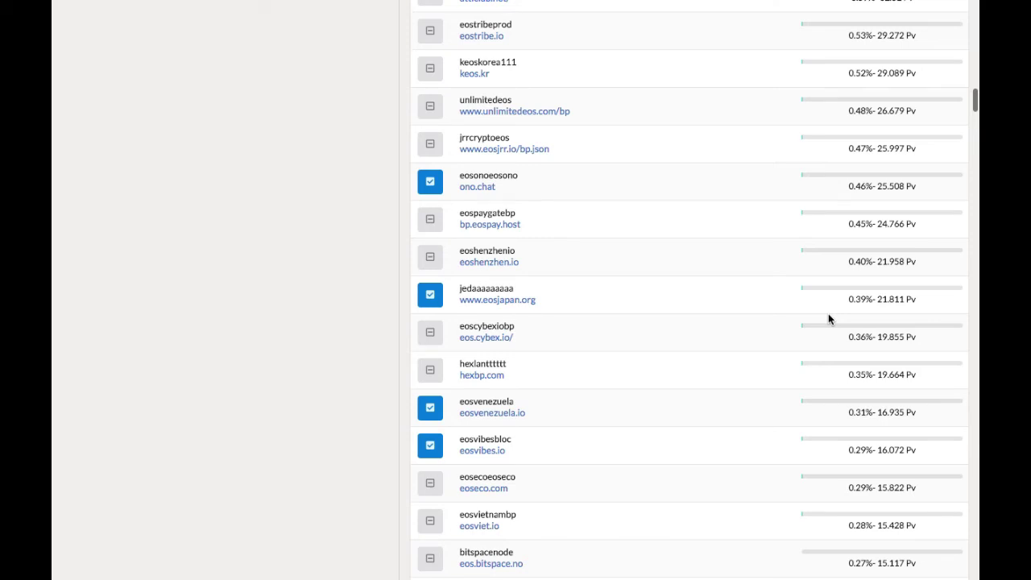
scroll(828, 319, "up", 1)
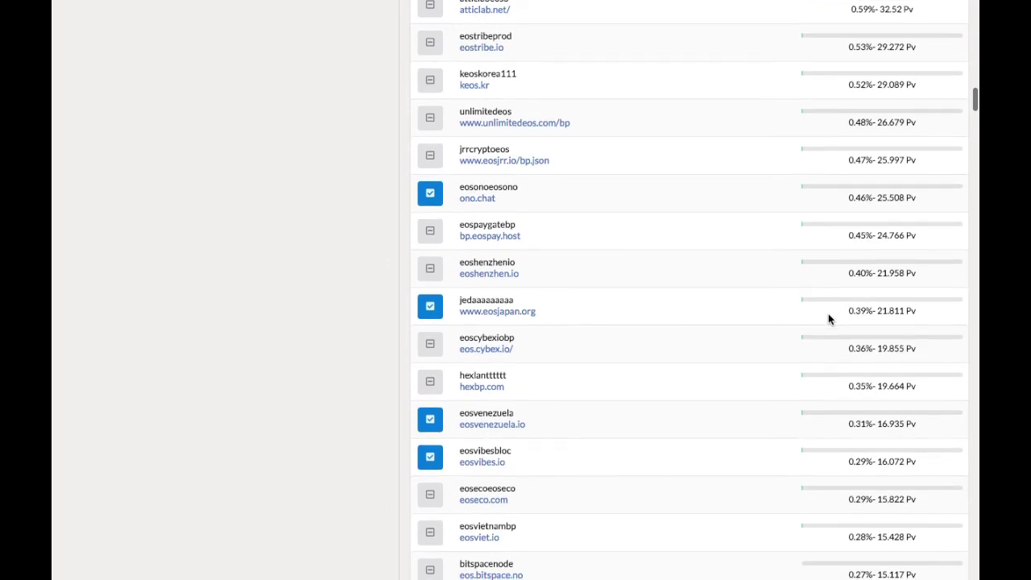
scroll(828, 315, "up", 1)
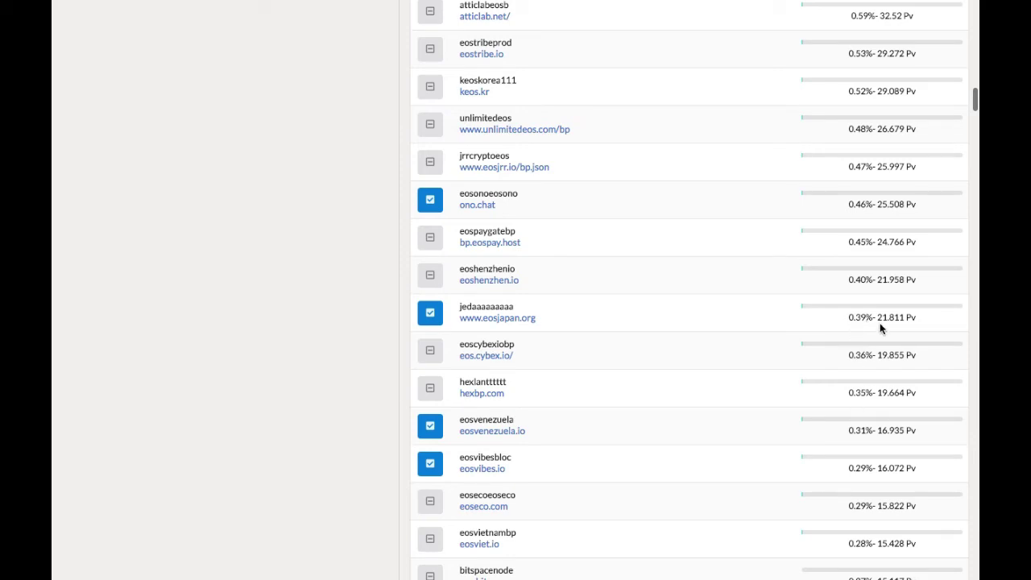
scroll(881, 327, "up", 1)
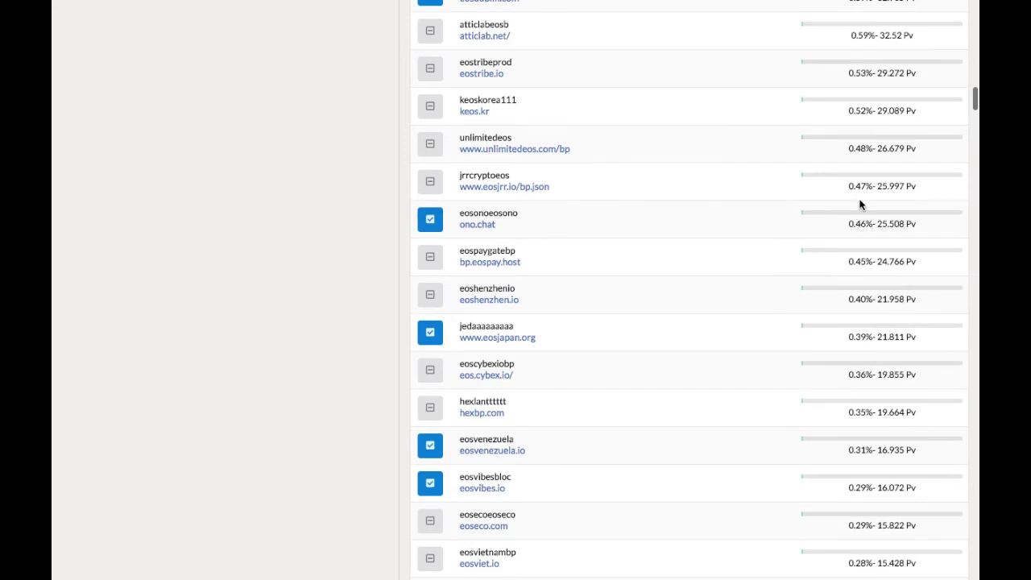
scroll(850, 223, "up", 3)
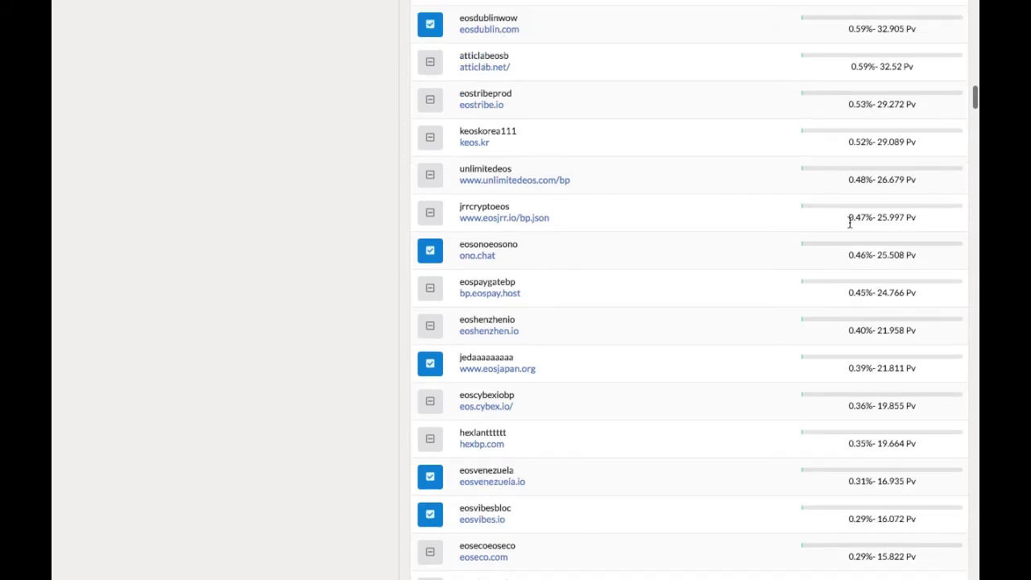
scroll(850, 227, "up", 3)
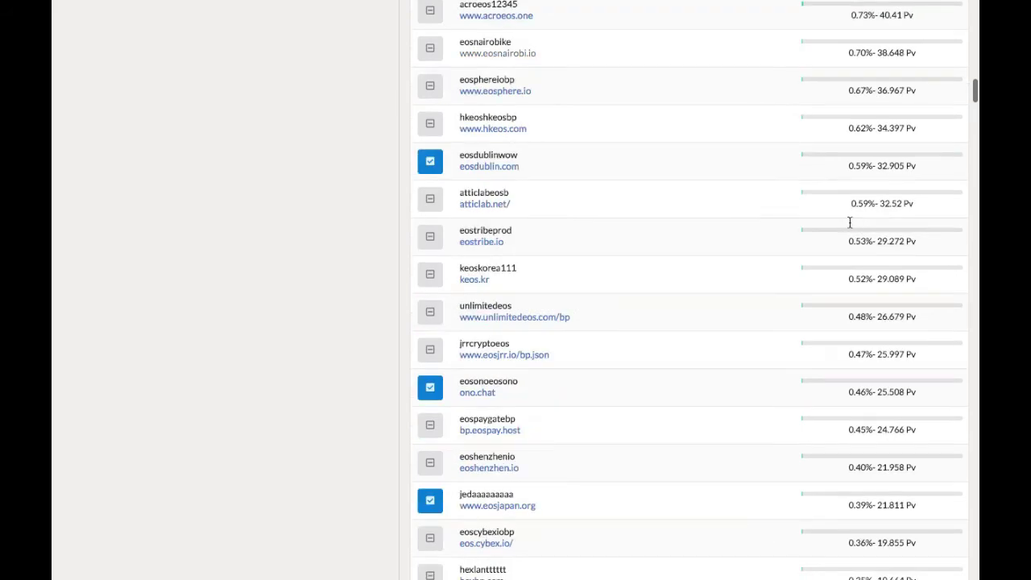
scroll(850, 224, "down", 6)
scroll(849, 225, "down", 14)
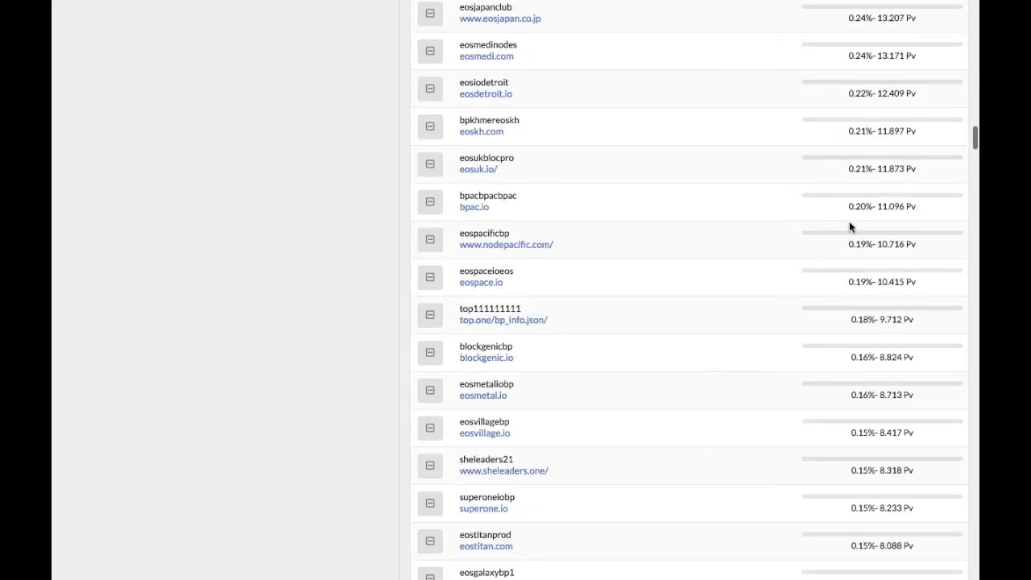
scroll(849, 226, "up", 4)
scroll(849, 220, "up", 8)
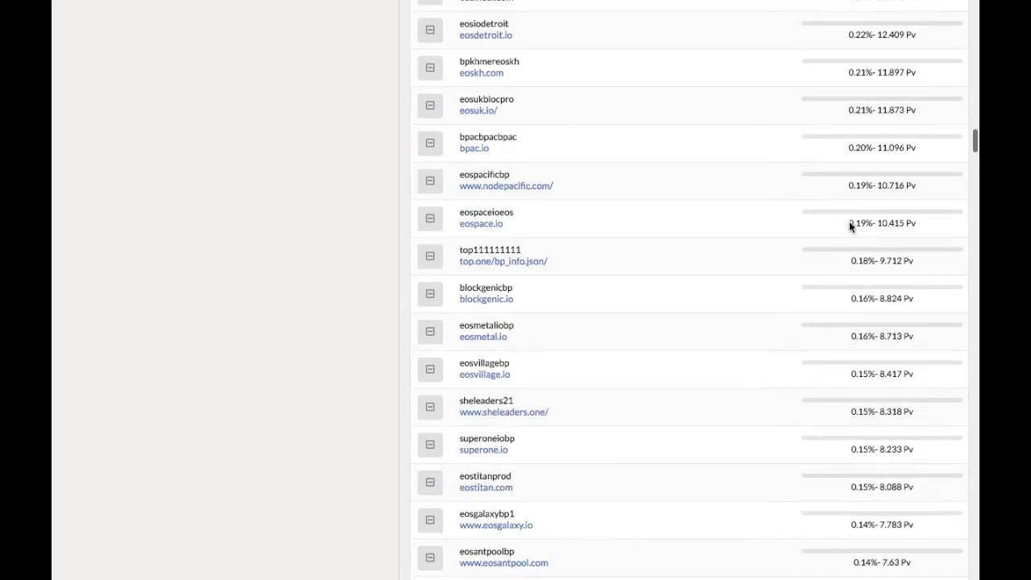
scroll(849, 227, "up", 8)
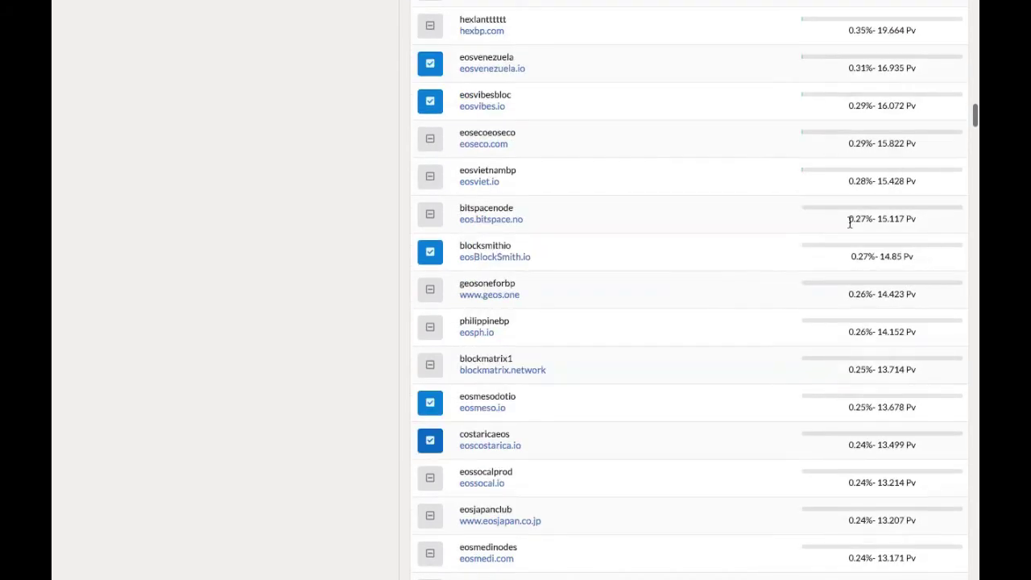
Review the list of chosen producers awaiting submission and examine the vote percentages of the higher-ranked block producers
scroll(849, 226, "up", 14)
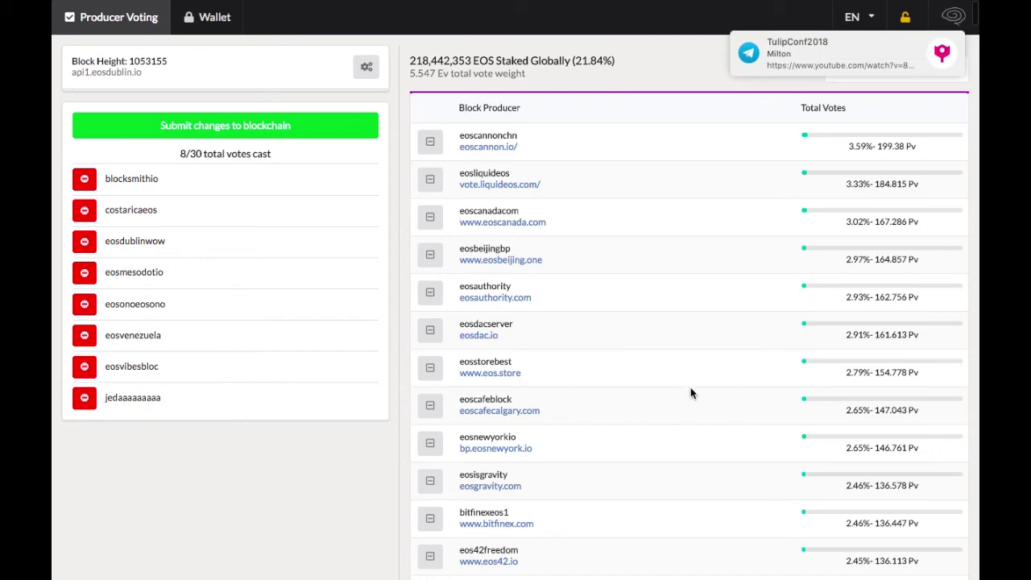
scroll(690, 392, "down", 12)
scroll(690, 392, "down", 3)
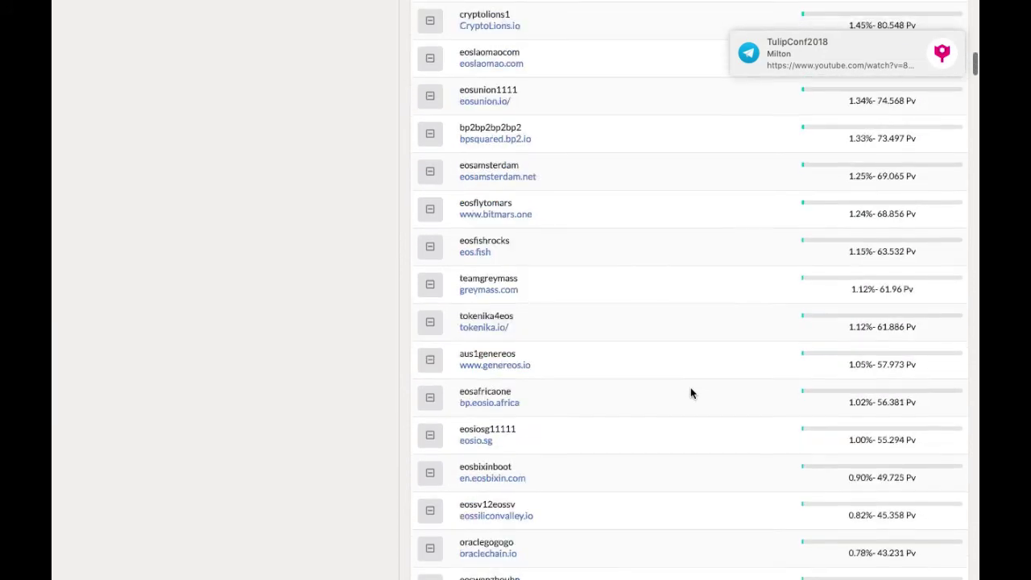